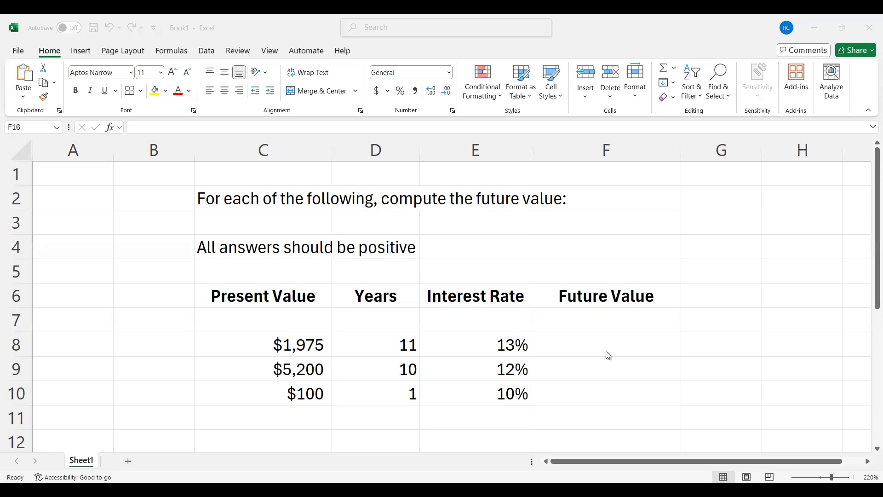
- Format the Future Value cells F8:F10 as Currency with two decimal places and the $ symbol
left_click(600, 345)
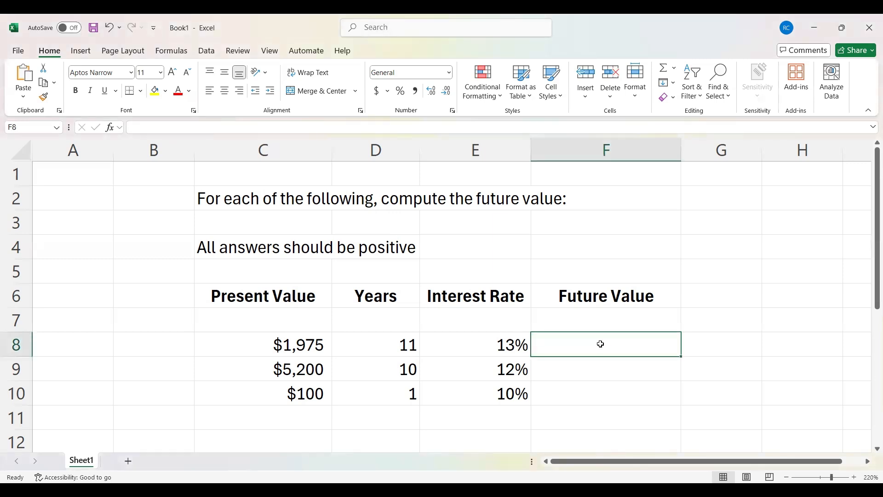
left_click_drag(601, 344, 600, 389)
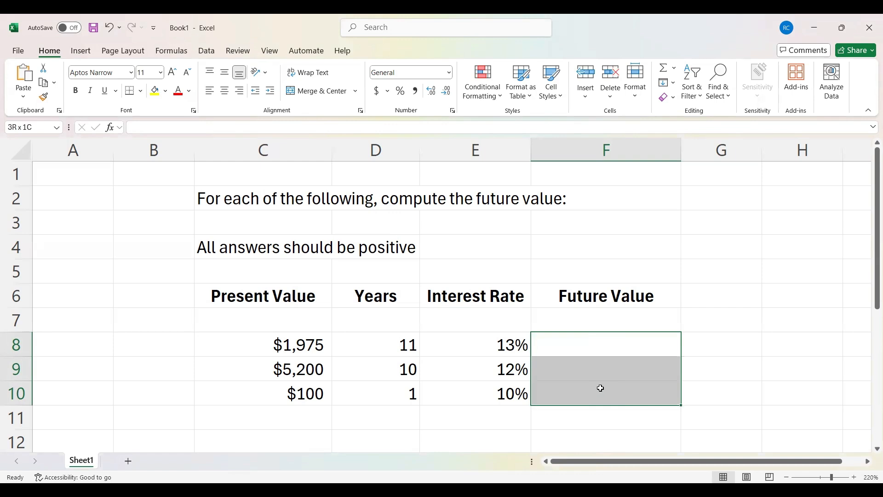
left_click_drag(600, 388, 600, 388)
right_click(609, 357)
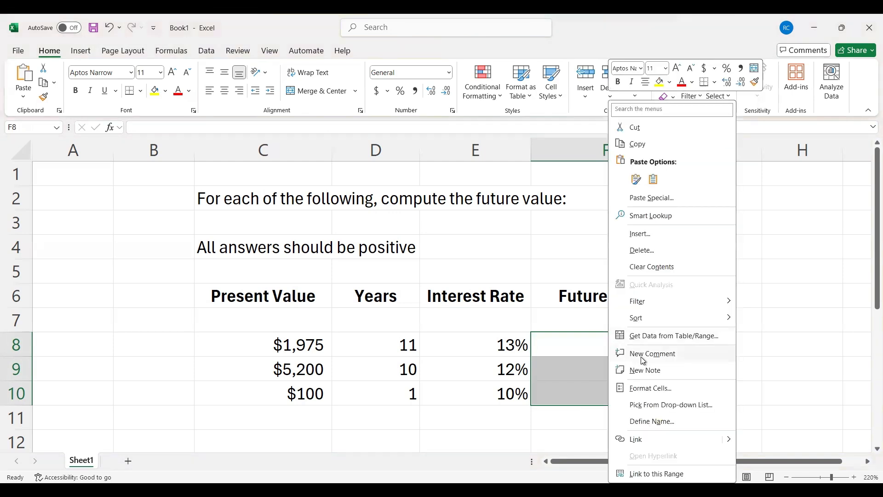
left_click(672, 388)
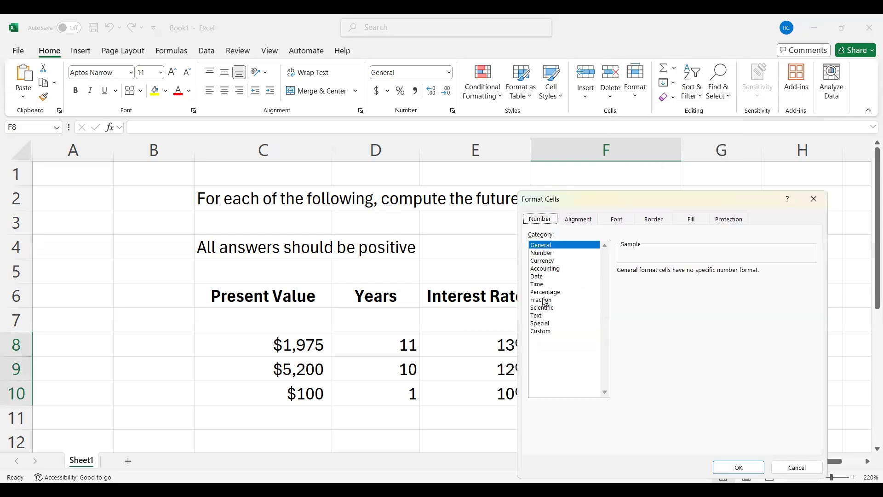
left_click(548, 260)
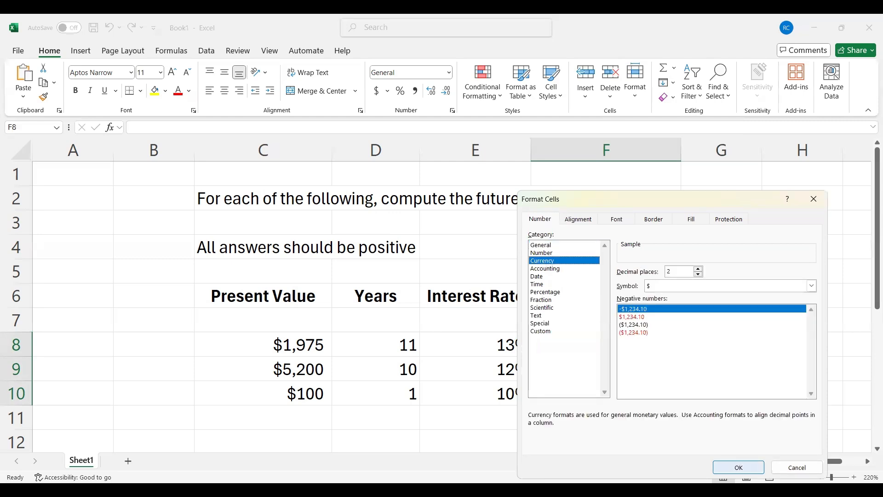
left_click(739, 467)
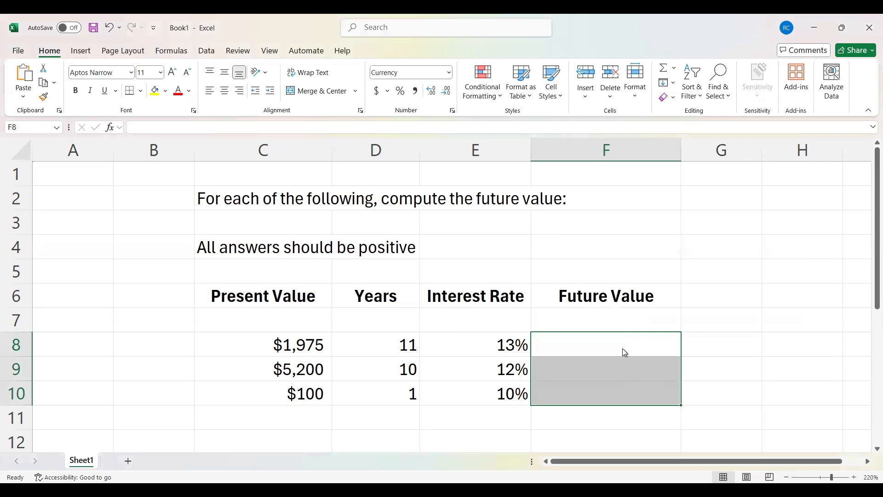
- Enter 55 in cell F8 to test the currency format, and undo the entry
double_click(623, 349)
type("55")
key("Return")
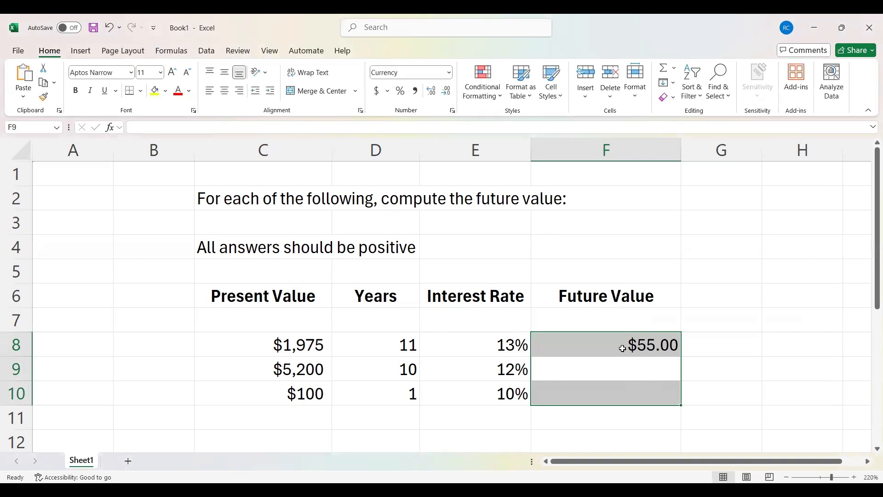
left_click(623, 349)
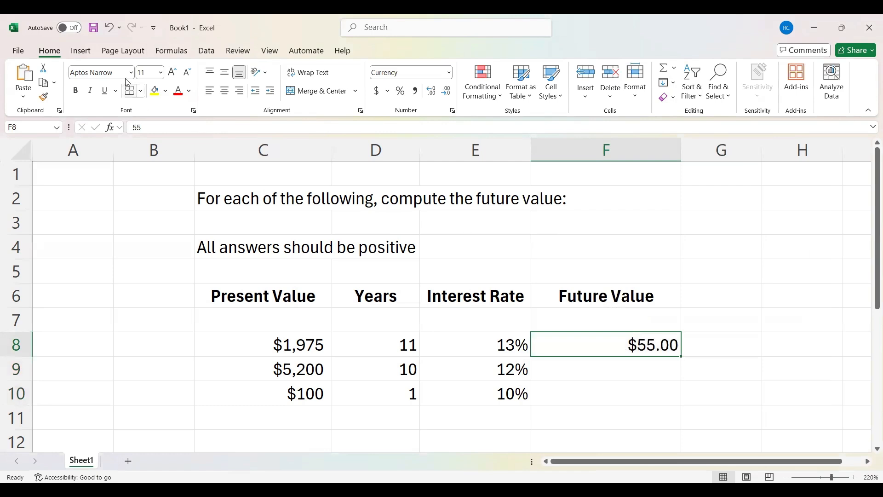
left_click(114, 31)
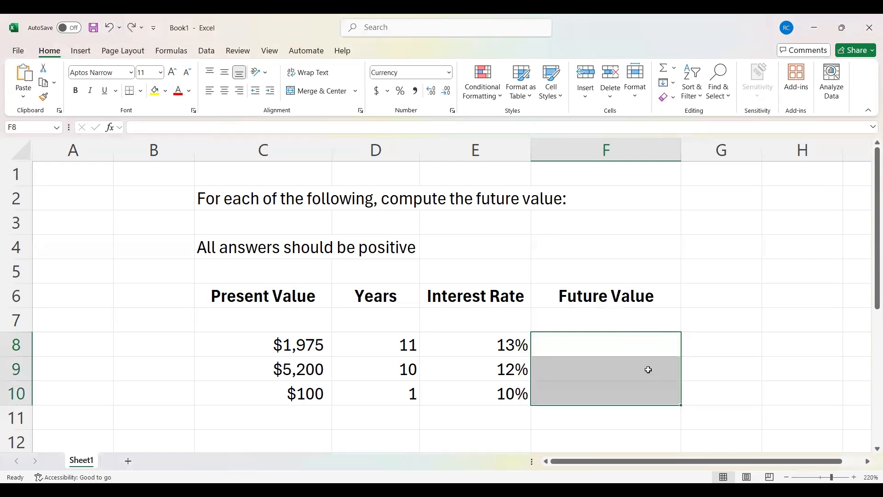
- Enter the formula =FV(E8,D8,,C8) in cell F8 to compute the first row's future value, leaving the payment argument empty
left_click(631, 338)
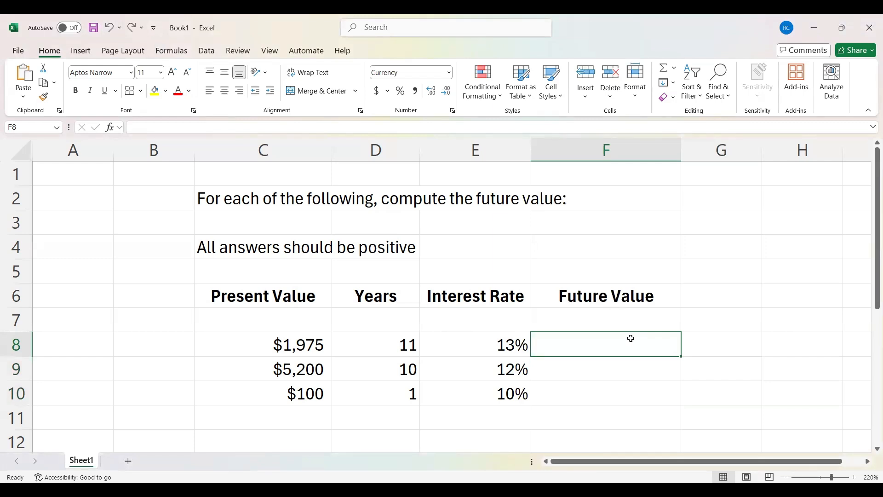
type("=")
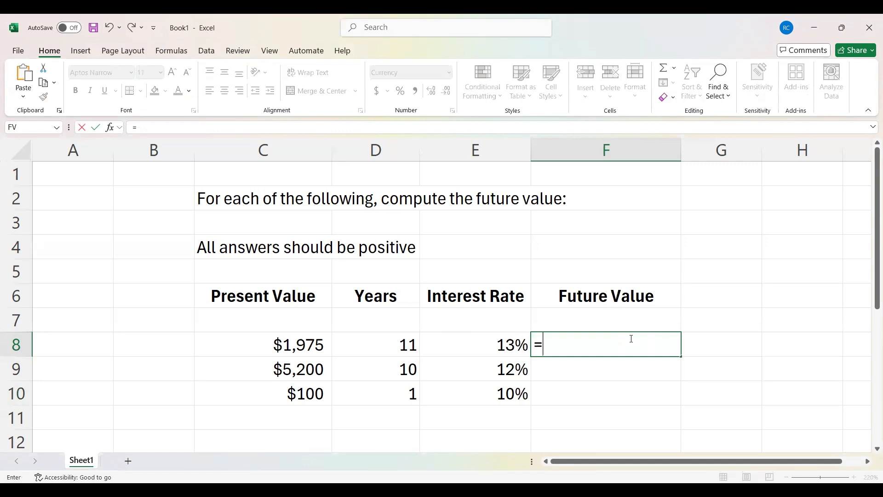
type("FV")
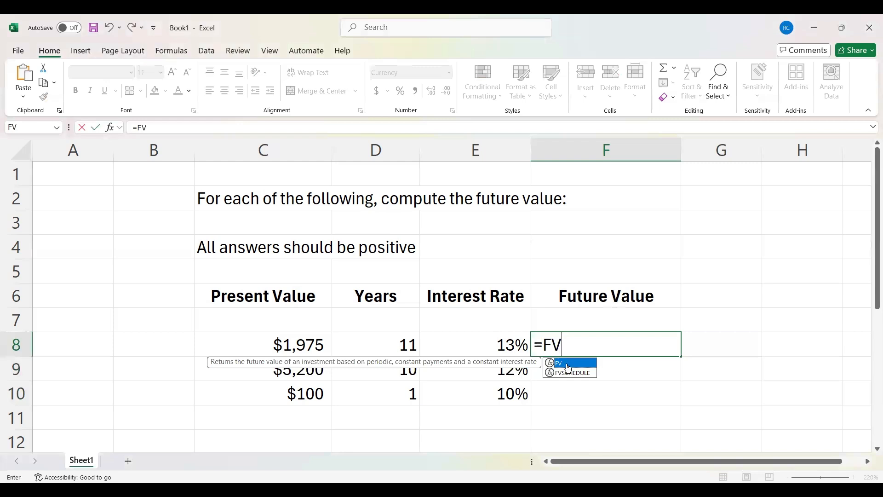
type("(")
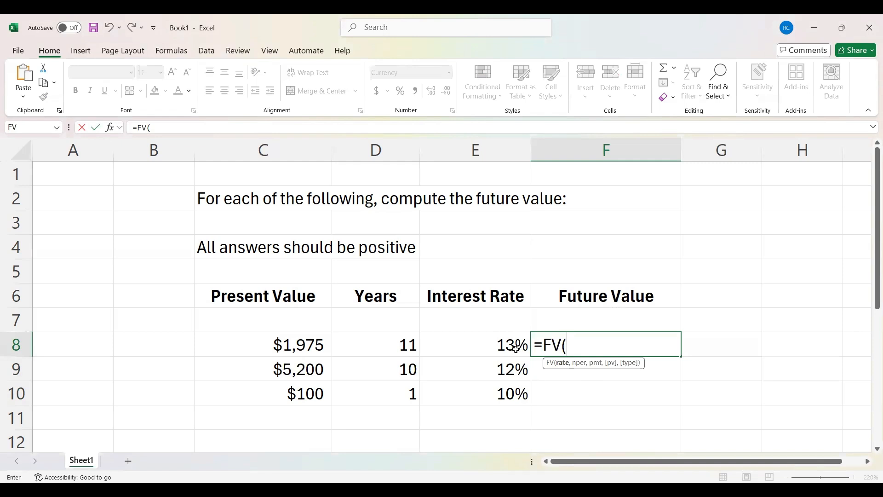
left_click(516, 347)
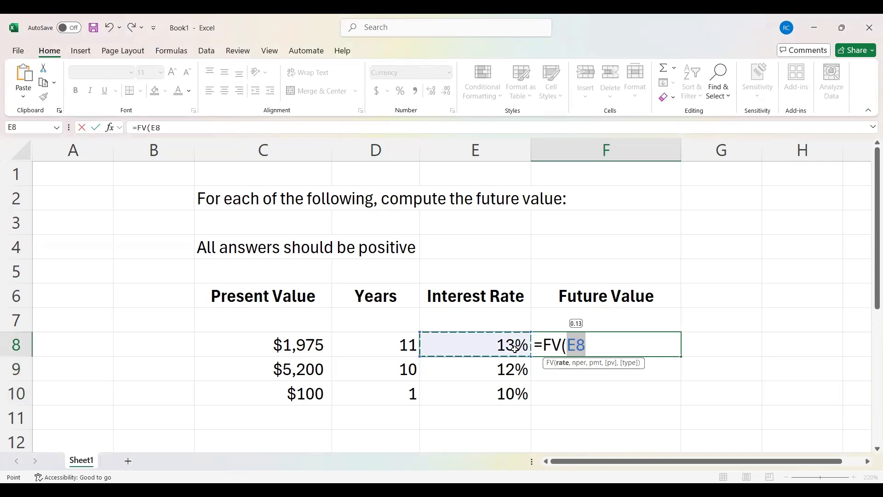
type(",")
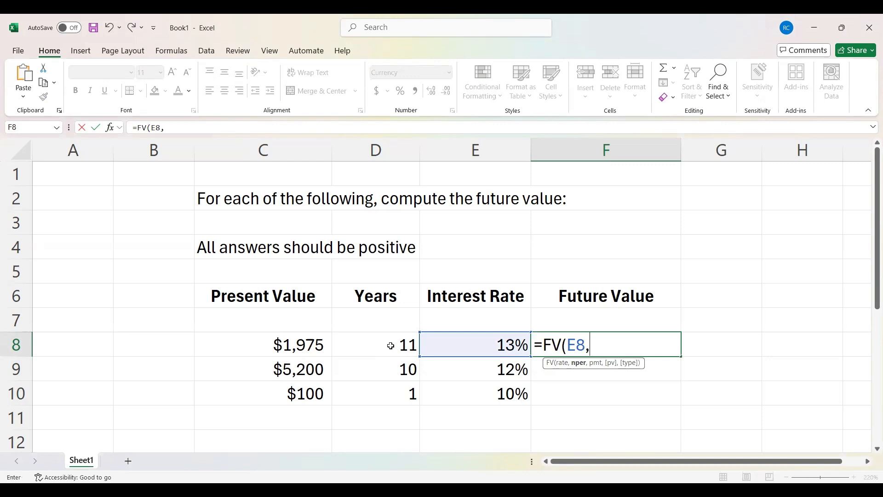
left_click(390, 346)
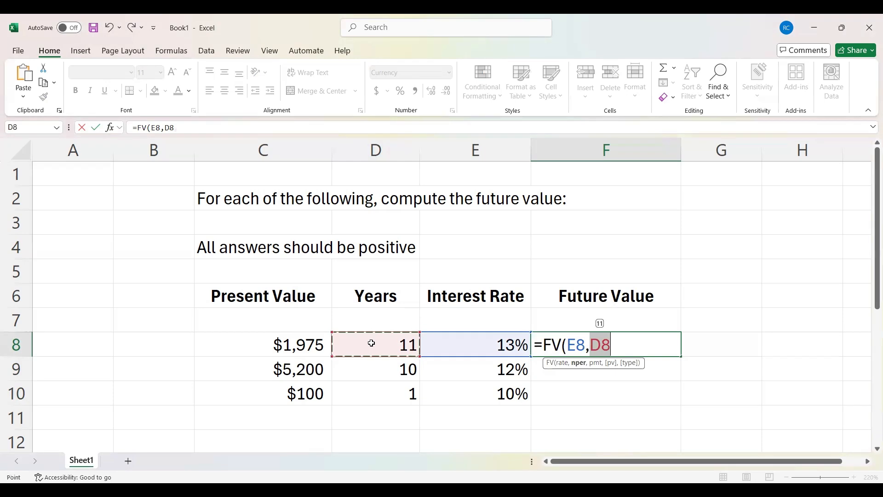
type(",")
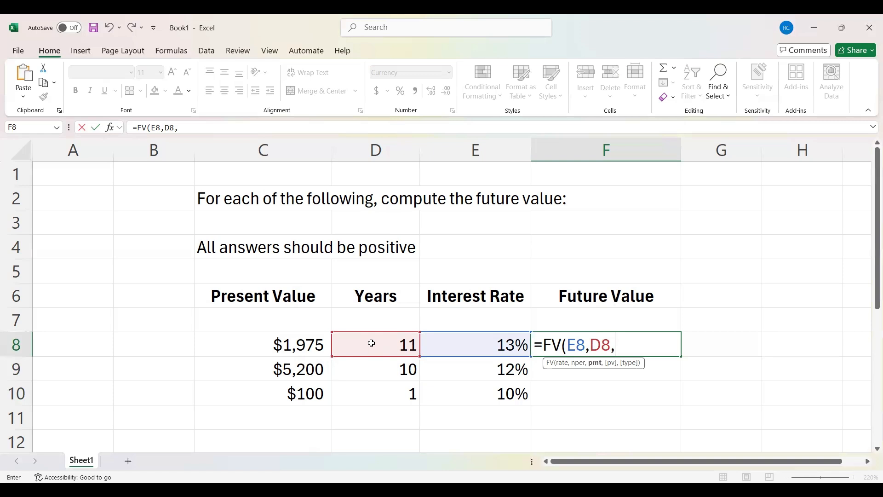
type(",")
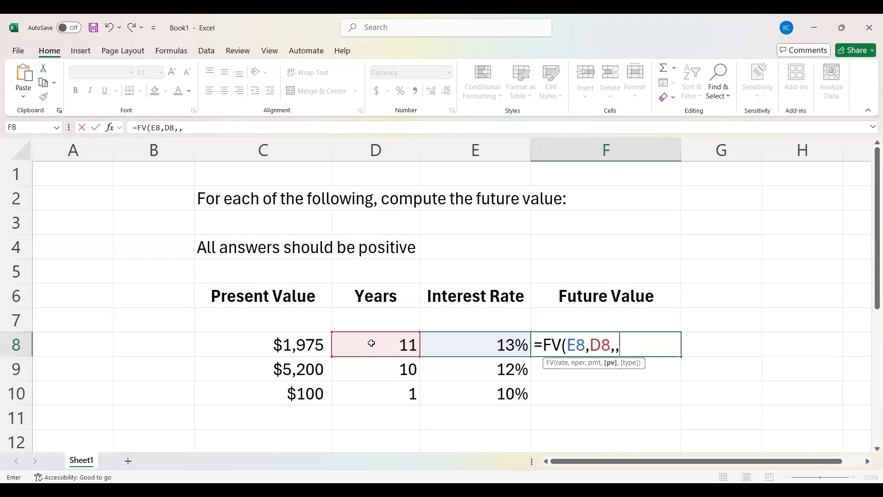
left_click(285, 346)
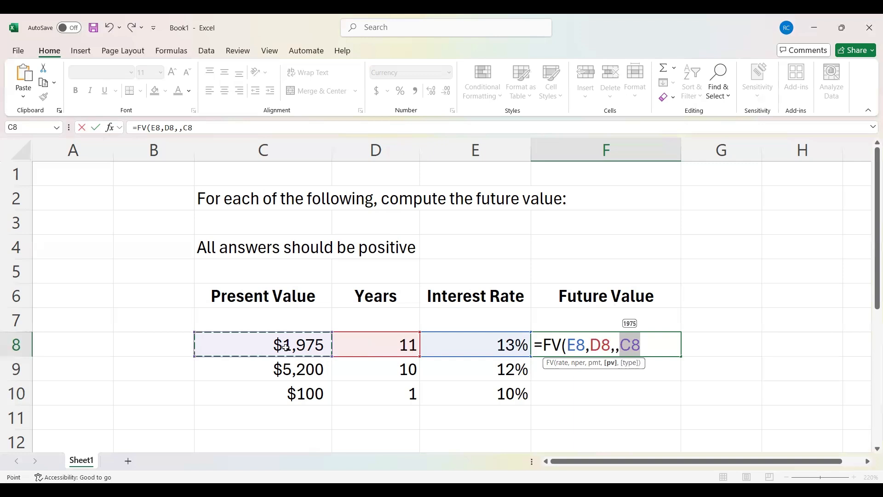
type(")")
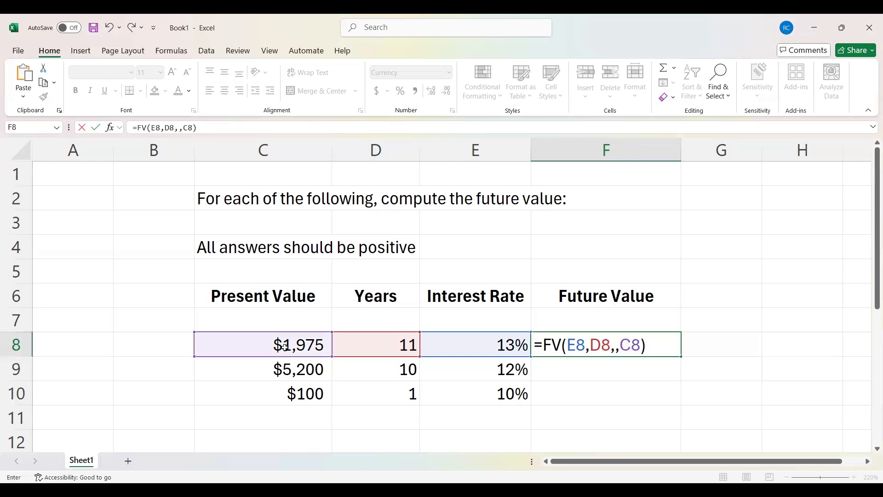
key("Return")
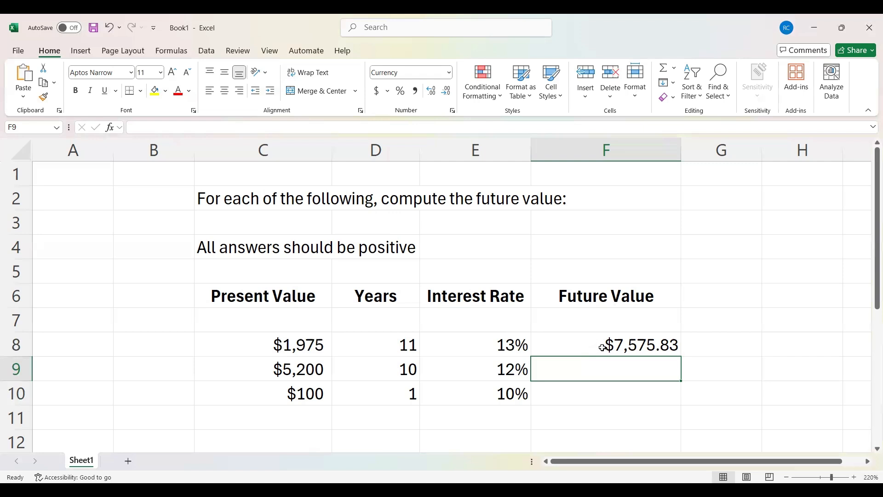
- Multiply the future value formula in F8 by -1, making it =FV(E8,D8,,C8)*-1
left_click(601, 347)
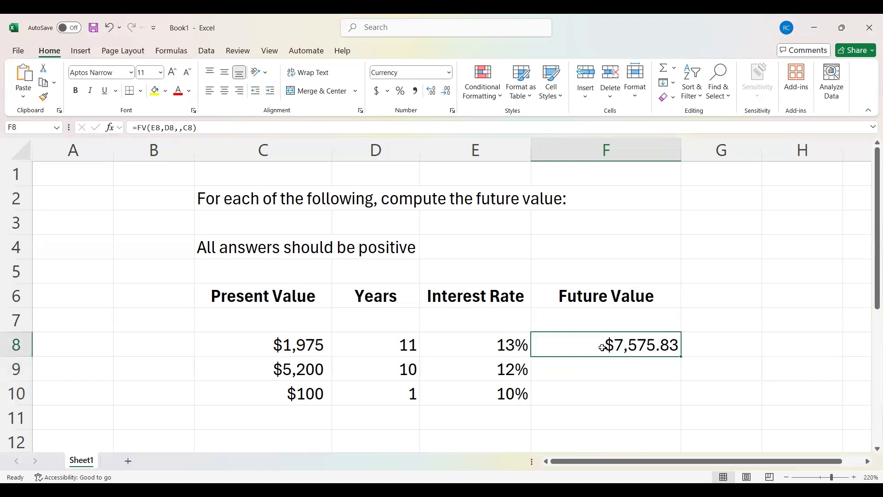
left_click(201, 128)
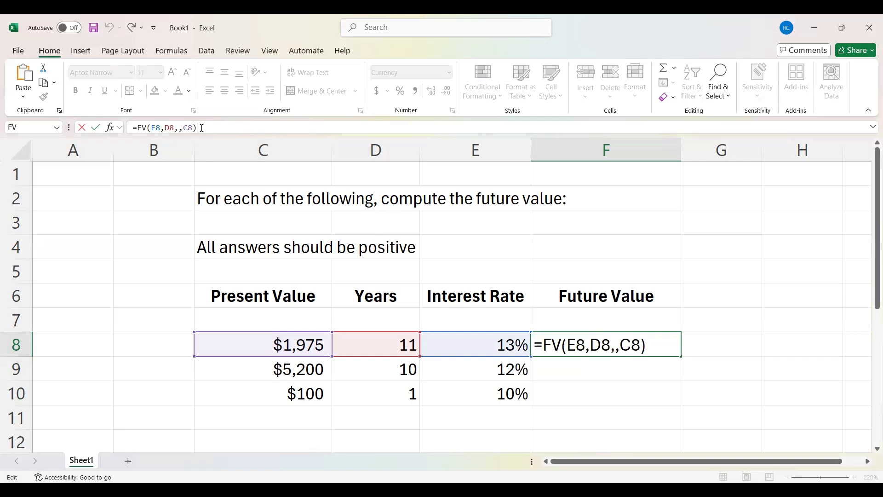
type("*-1")
key("Return")
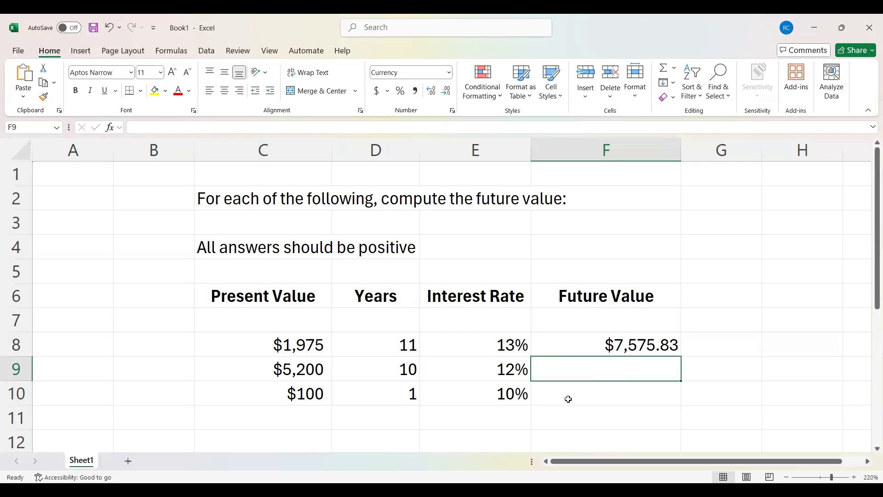
- Fill the future value formula from F8 down through F10
left_click(592, 340)
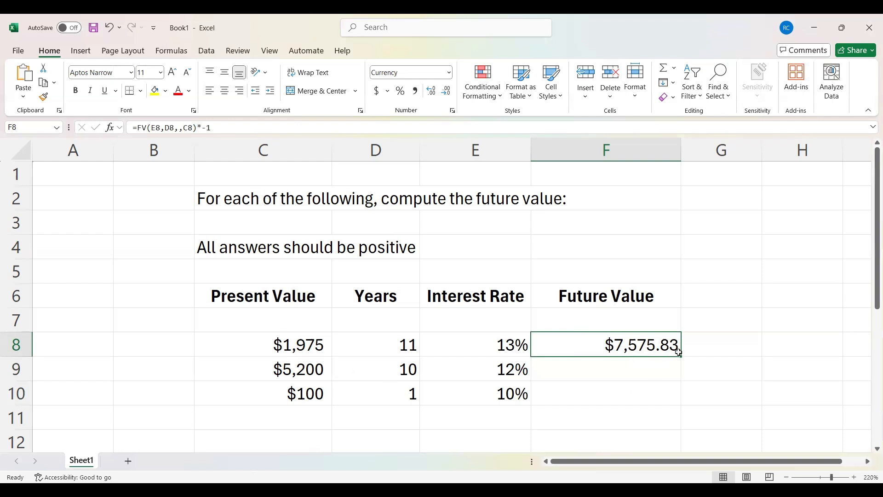
left_click_drag(680, 356, 681, 357)
left_click(682, 357)
left_click_drag(682, 357, 679, 396)
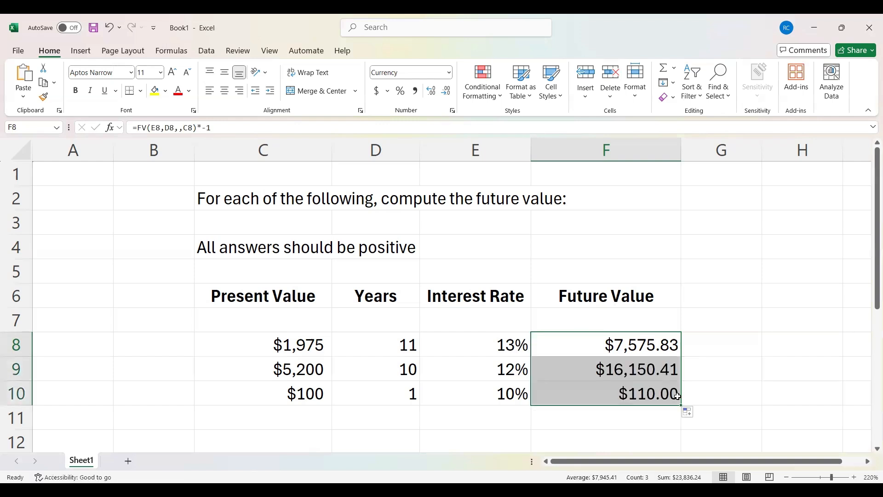